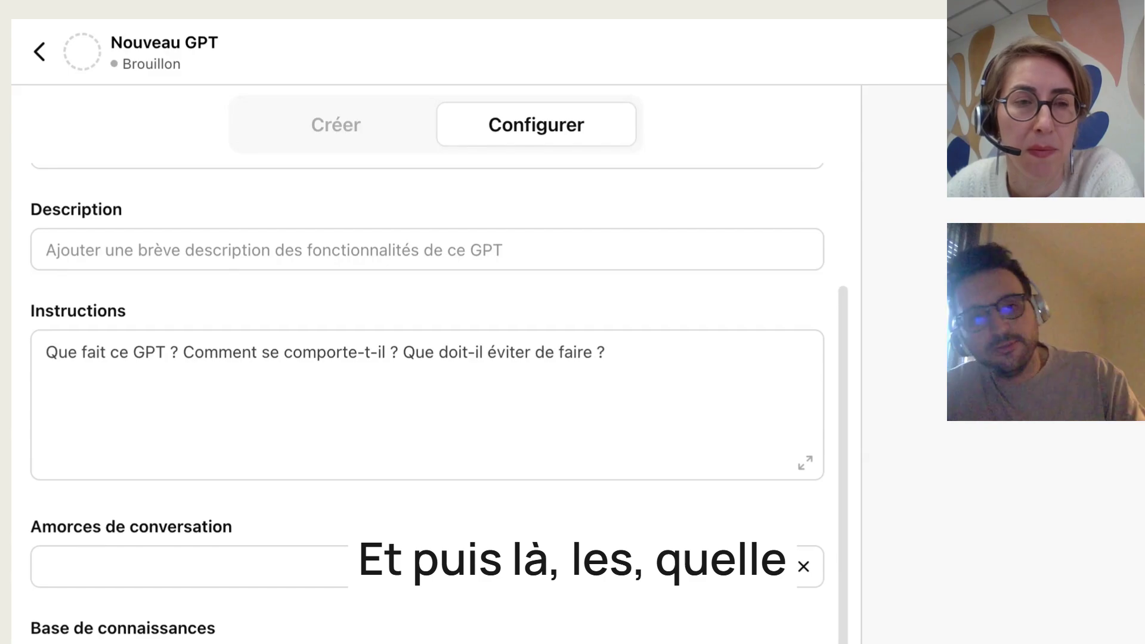
Step: Look over the new GPT's configuration form, from its name and instructions to its knowledge base and capabilities
scroll(129, 639, "down", 4)
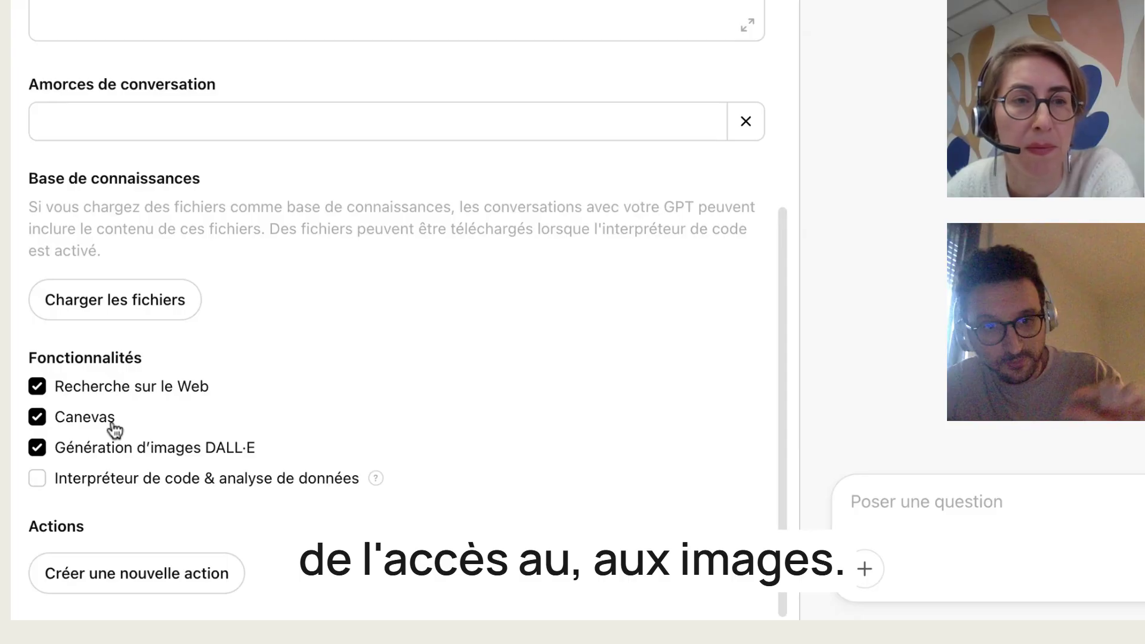
scroll(251, 477, "up", 4)
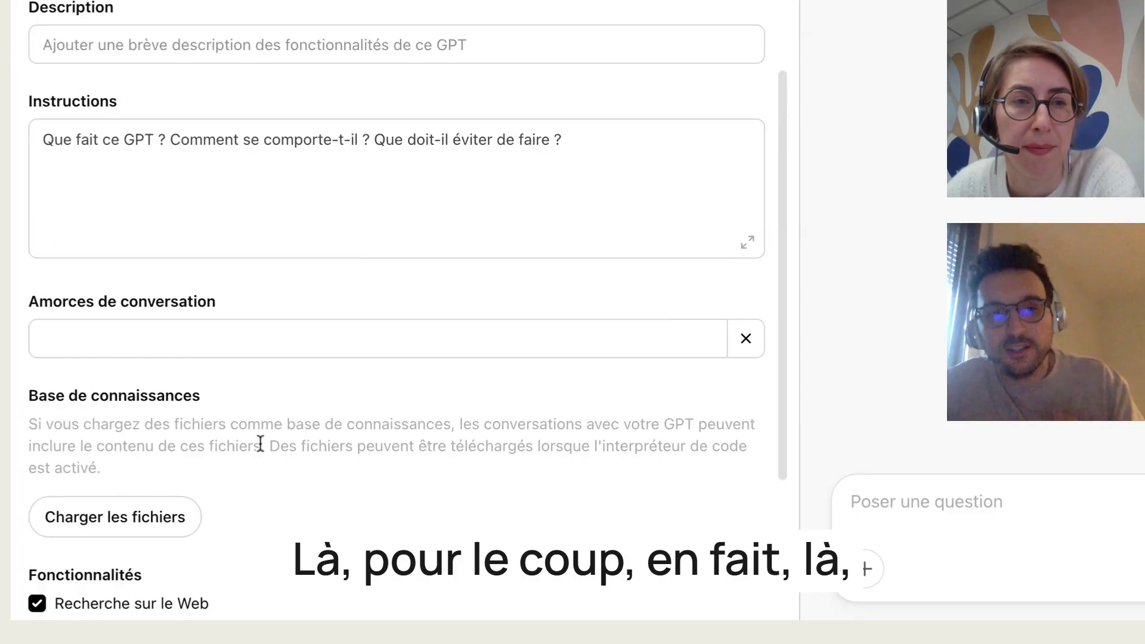
scroll(256, 222, "up", 3)
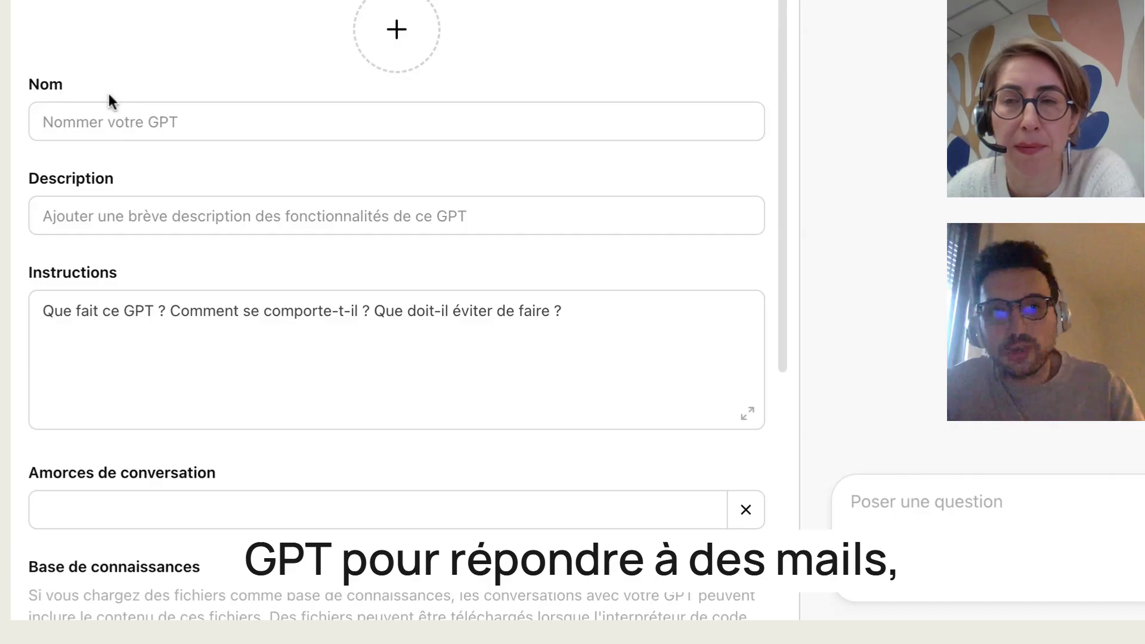
double_click(55, 81)
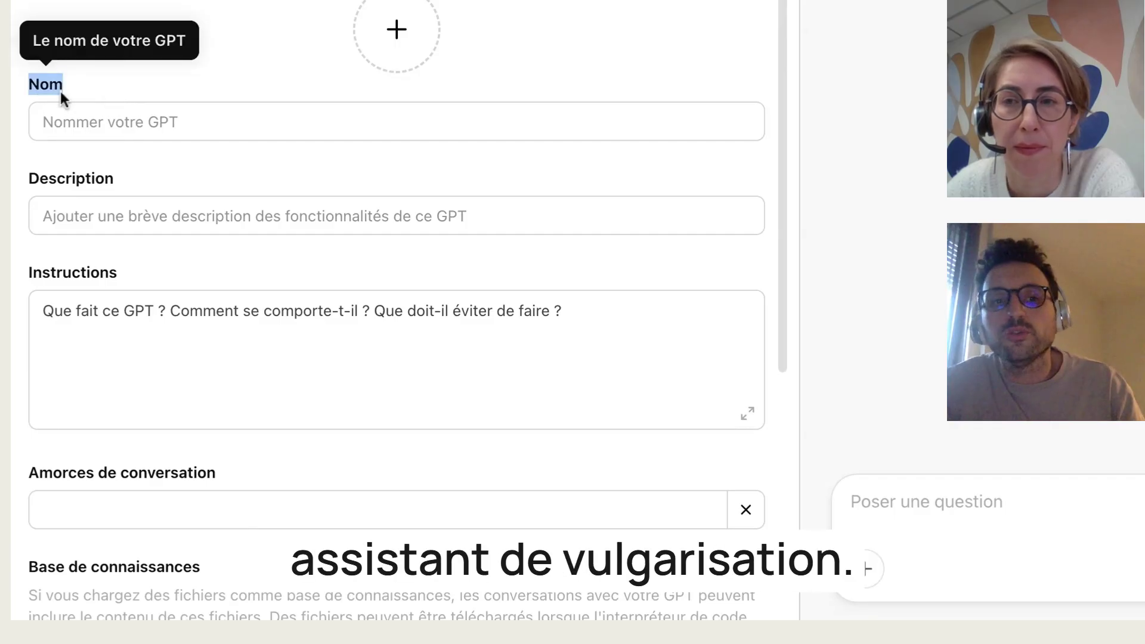
left_click_drag(62, 96, 366, 445)
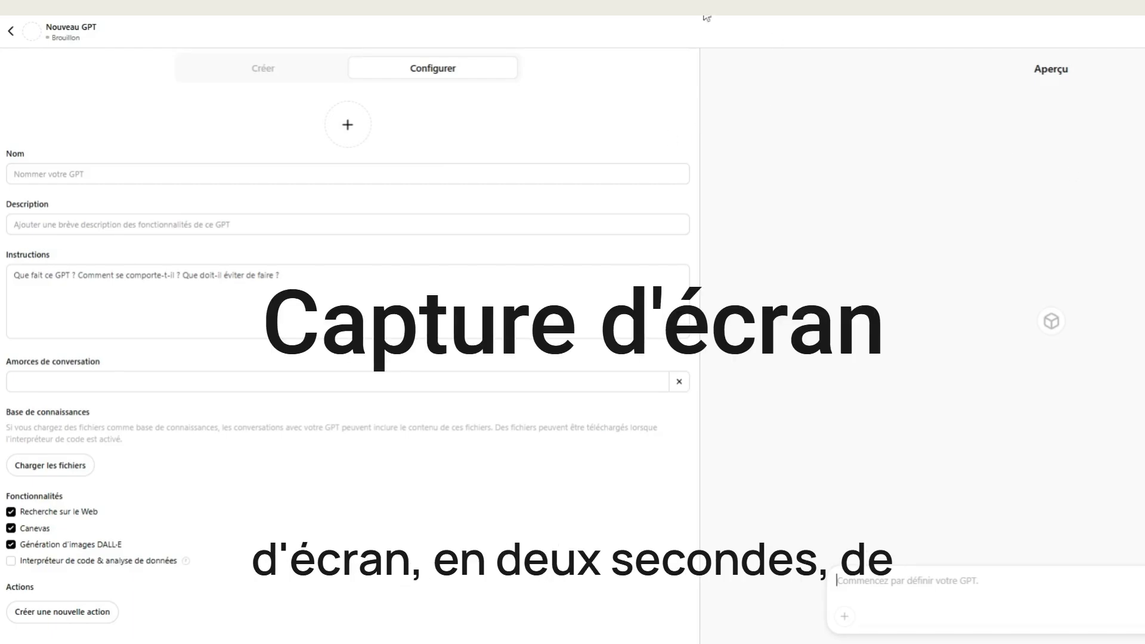
Step: Leave the GPT editor, start a new ChatGPT 4.5 conversation and attach the copied screenshot of the configuration form
left_click(9, 31)
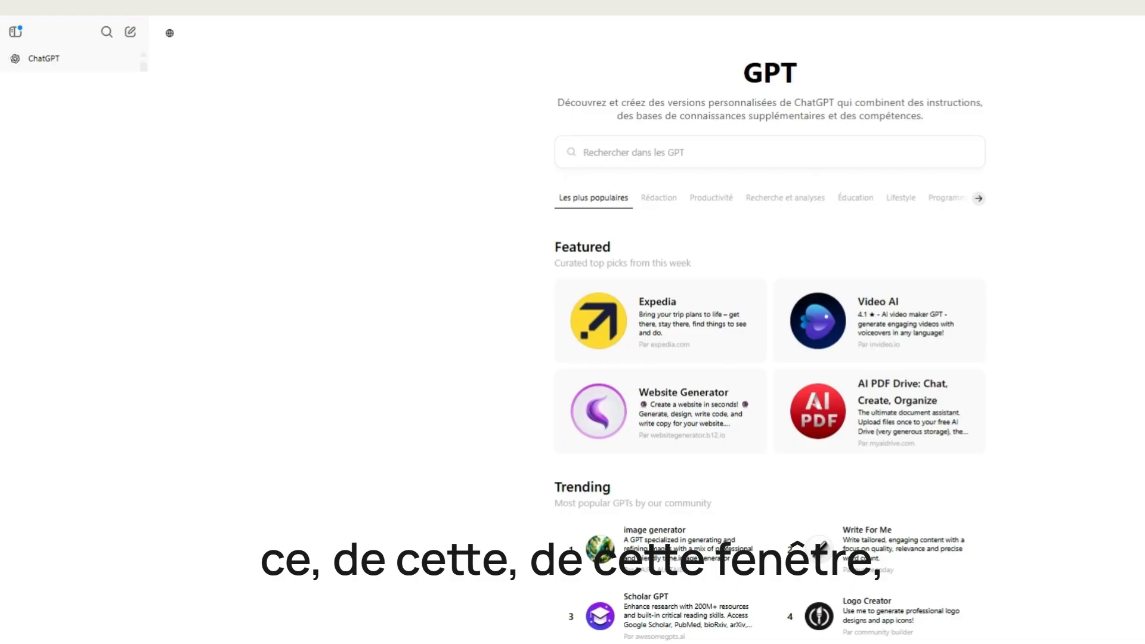
left_click(44, 58)
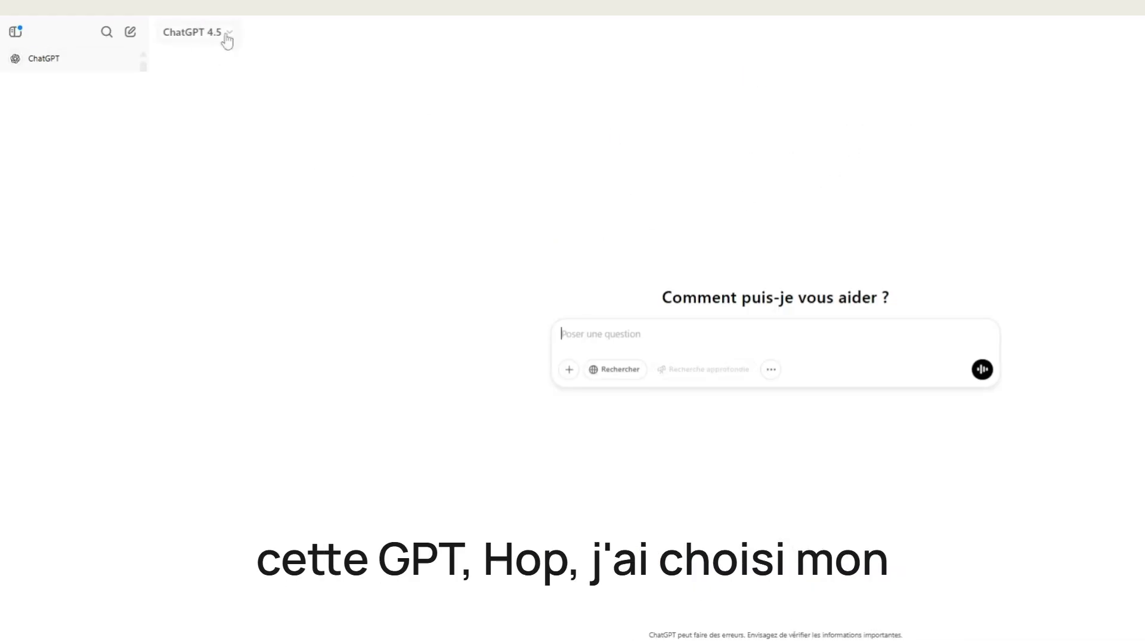
key("ctrl+v")
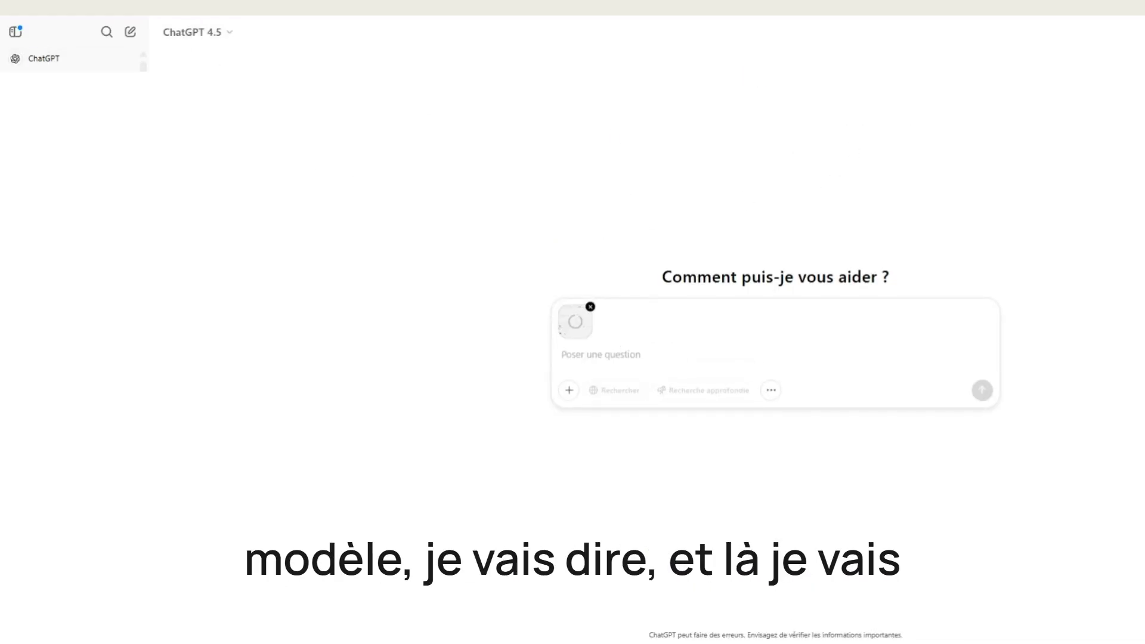
Step: Ask as a "gastro enterologue" for an expert's answer on the parts to fill in to create a "GPT de vulgarisation" for patients, in French
type("je veu")
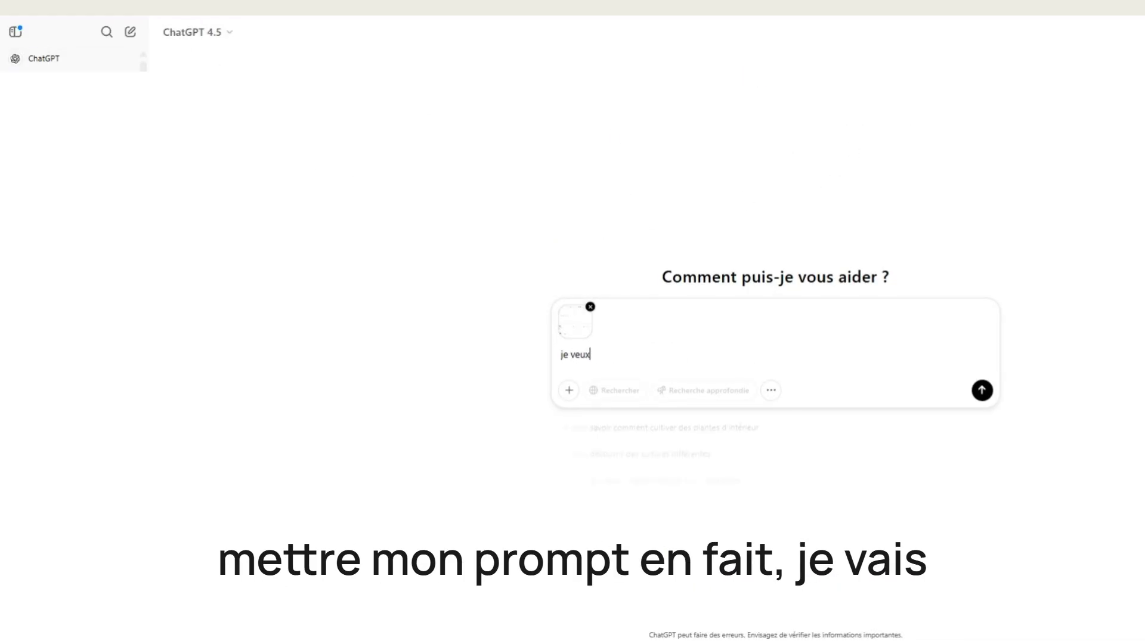
type("x")
key("BackSpace")
key("BackSpace")
key("BackSpace")
key("BackSpace")
key("BackSpace")
type("suis")
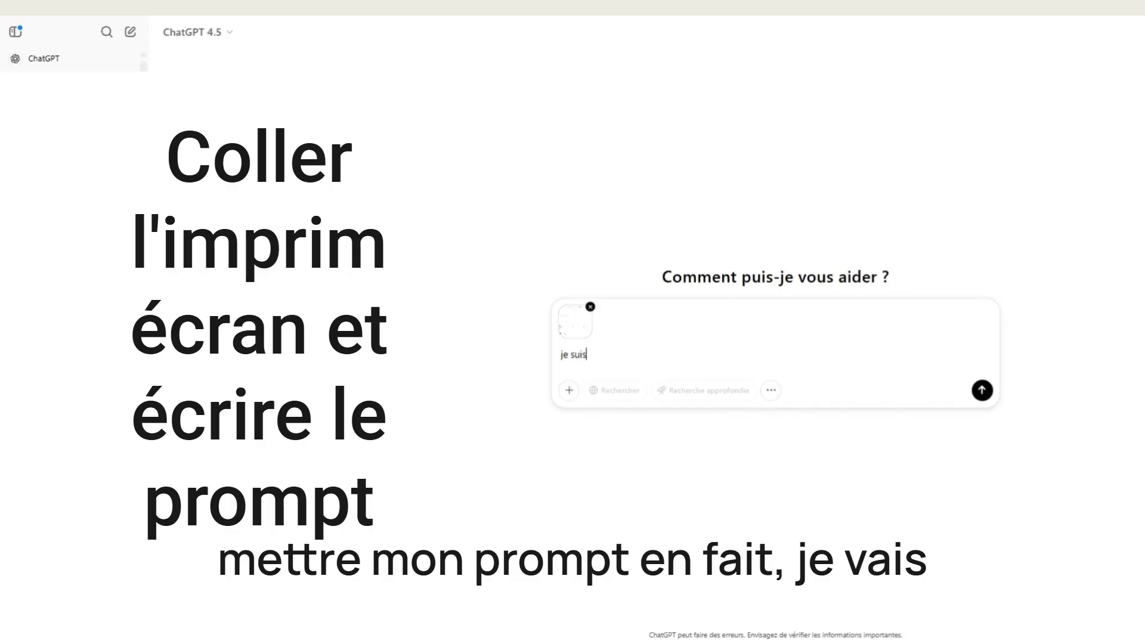
type(" gastro ent")
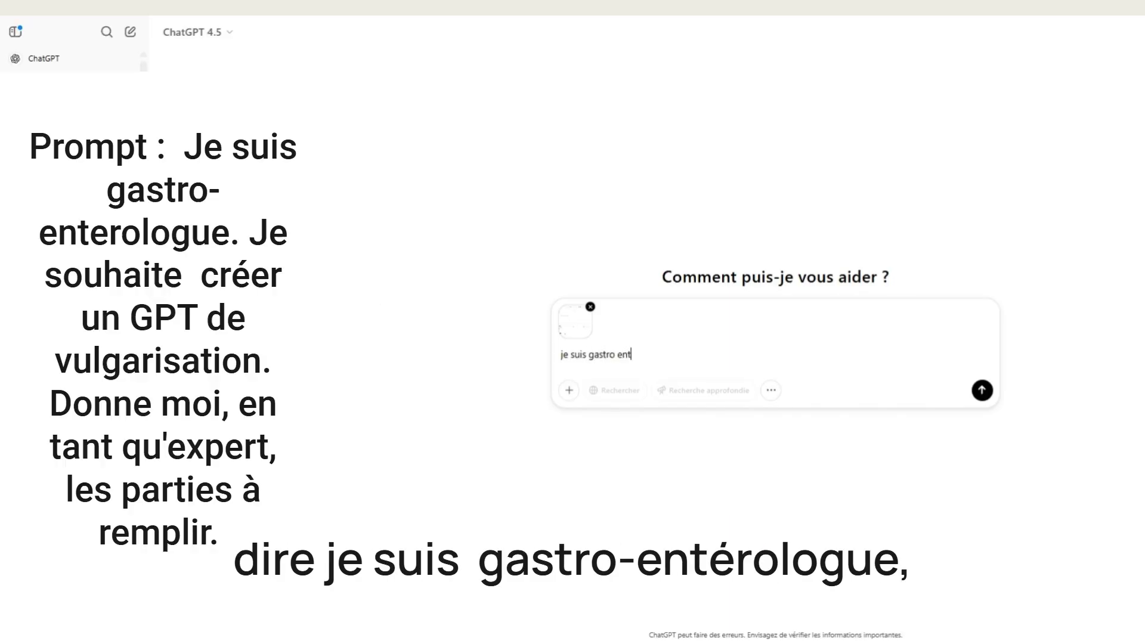
type("erologue")
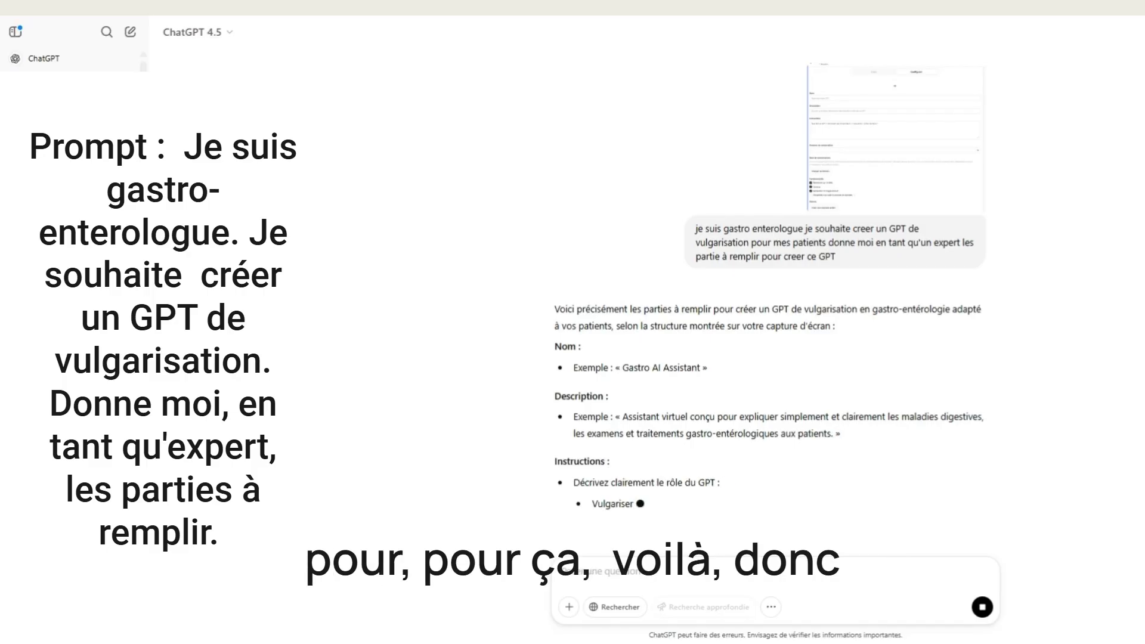
Step: Read the reply's suggested name, description, instructions, conversation starters and recommended capabilities for the GPT
scroll(705, 460, "down", 3)
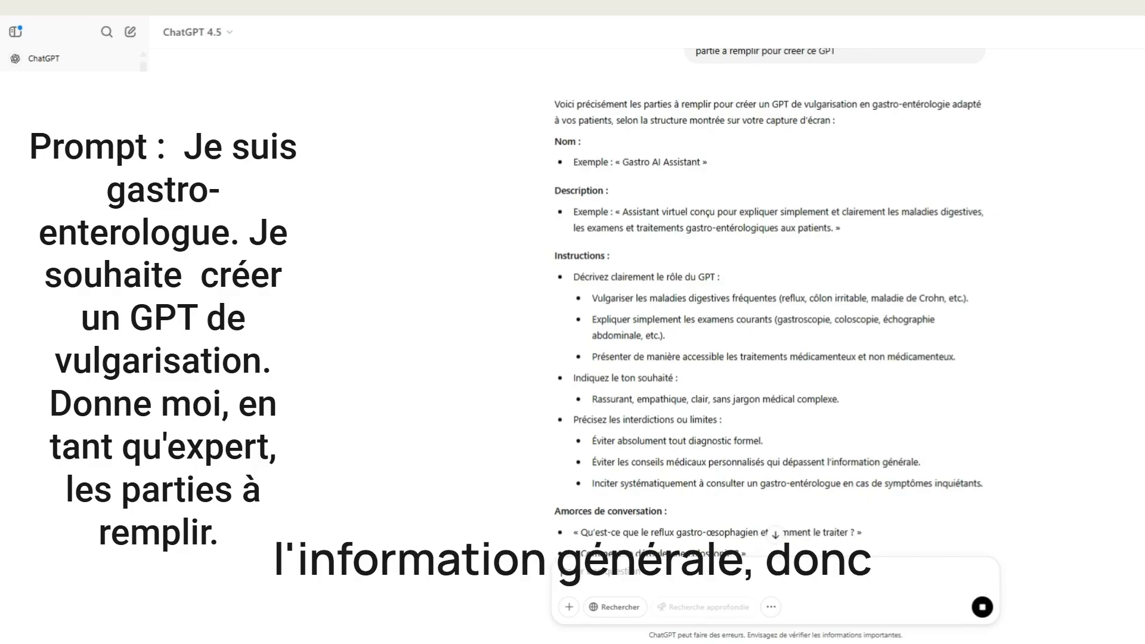
scroll(589, 376, "down", 2)
triple_click(589, 374)
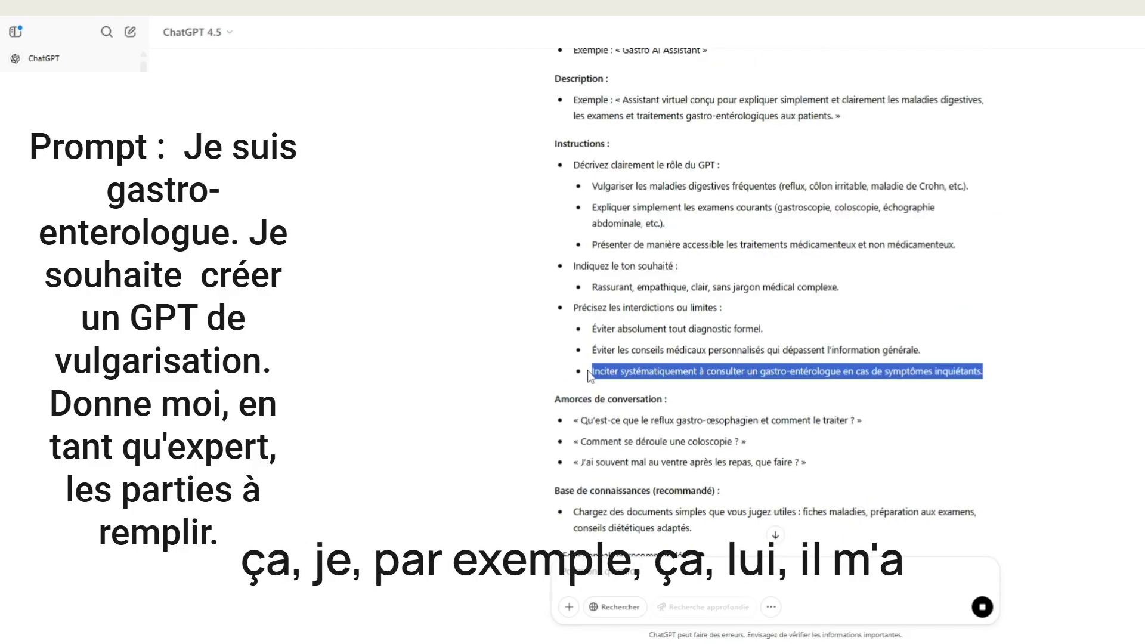
scroll(773, 432, "down", 2)
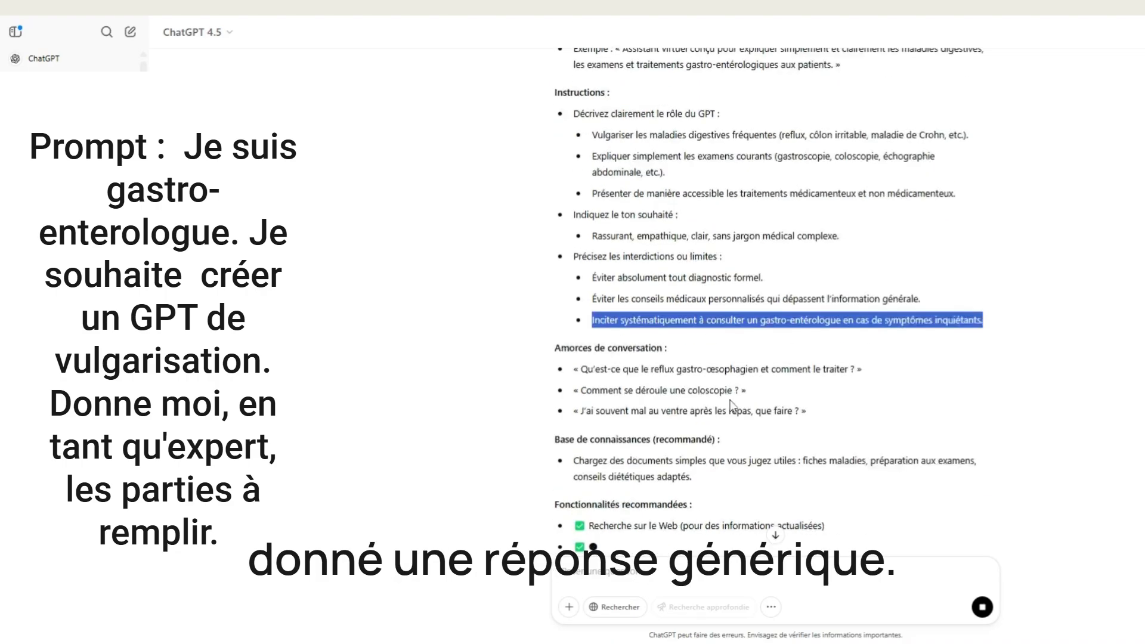
scroll(838, 361, "up", 6)
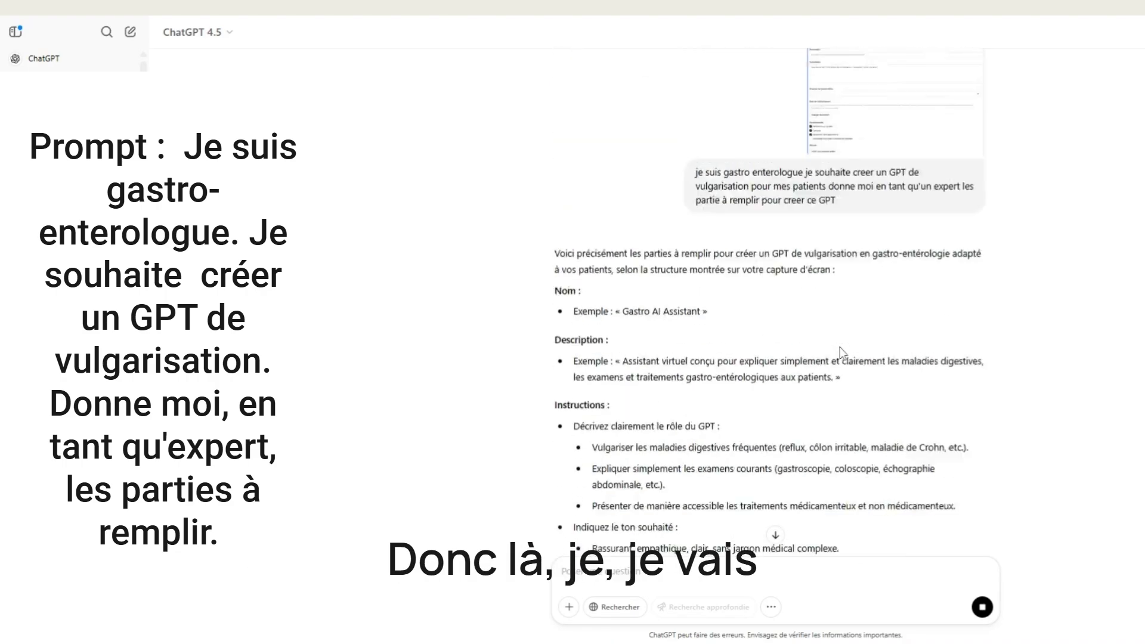
scroll(840, 358, "down", 7)
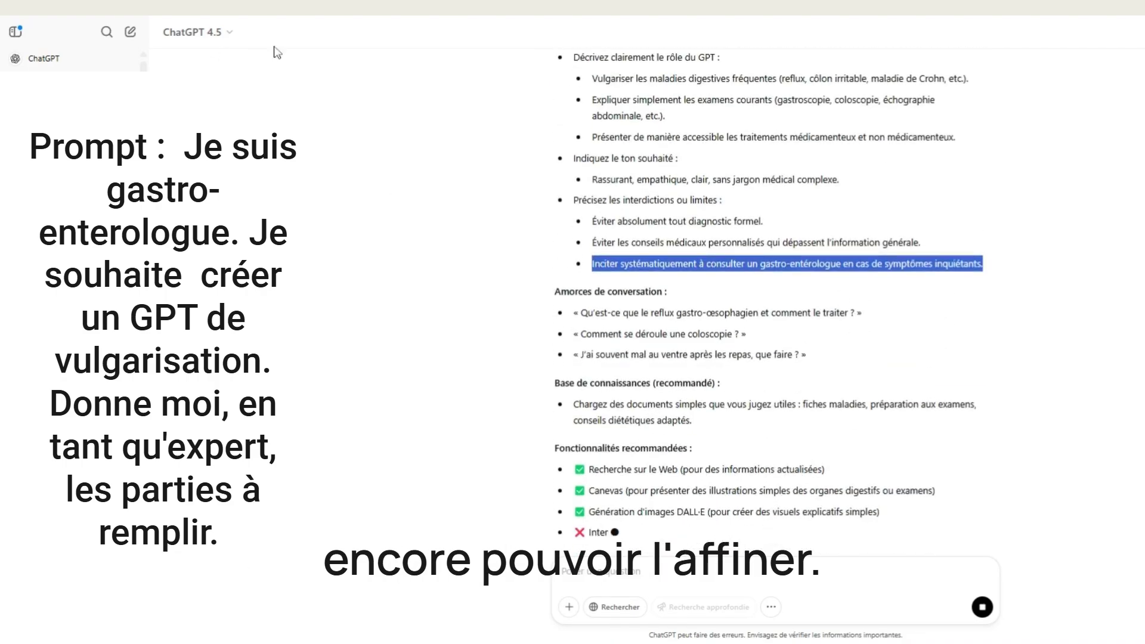
Step: Send the follow-up prompt "Critique cette réponse puis améliore-la"
left_click(740, 571)
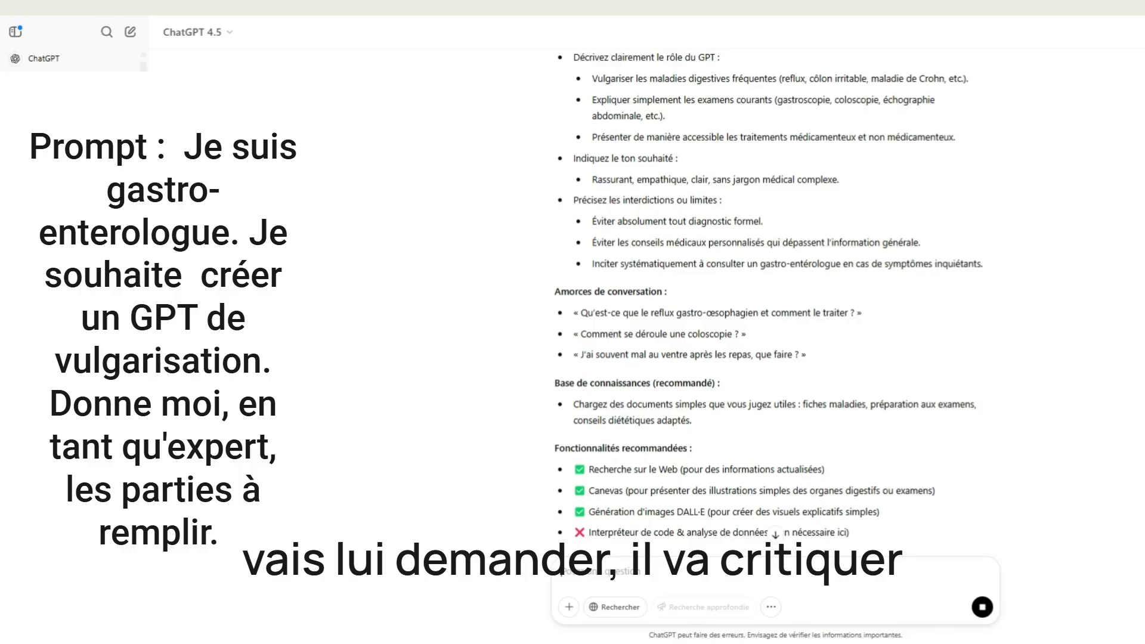
type("Critiqu")
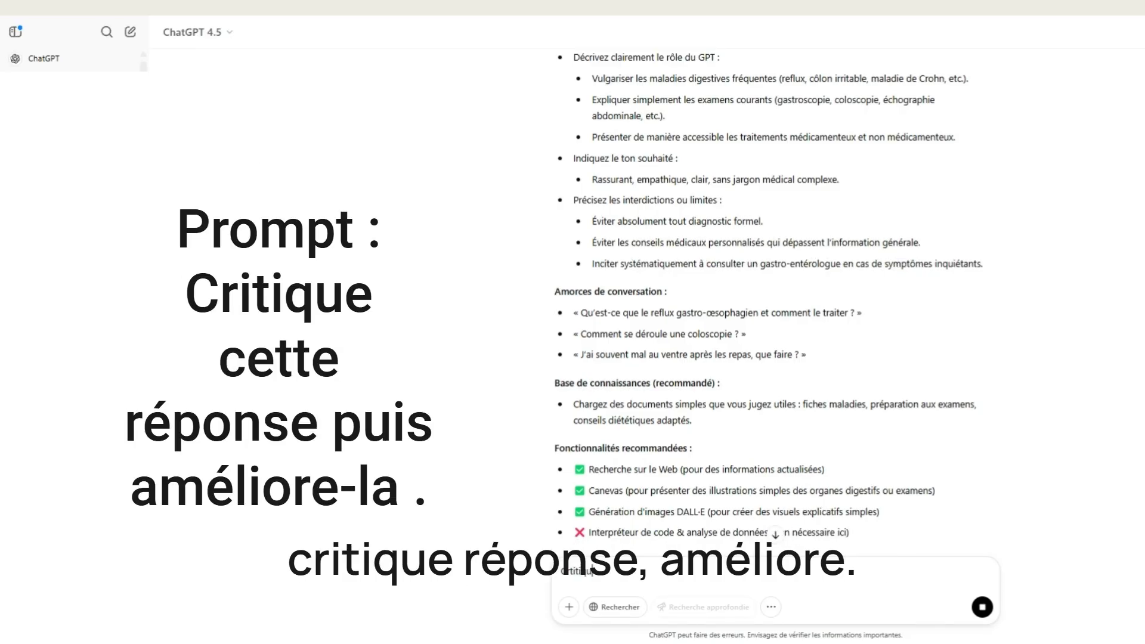
type("e cette réponse puis améliore-la")
key("Return")
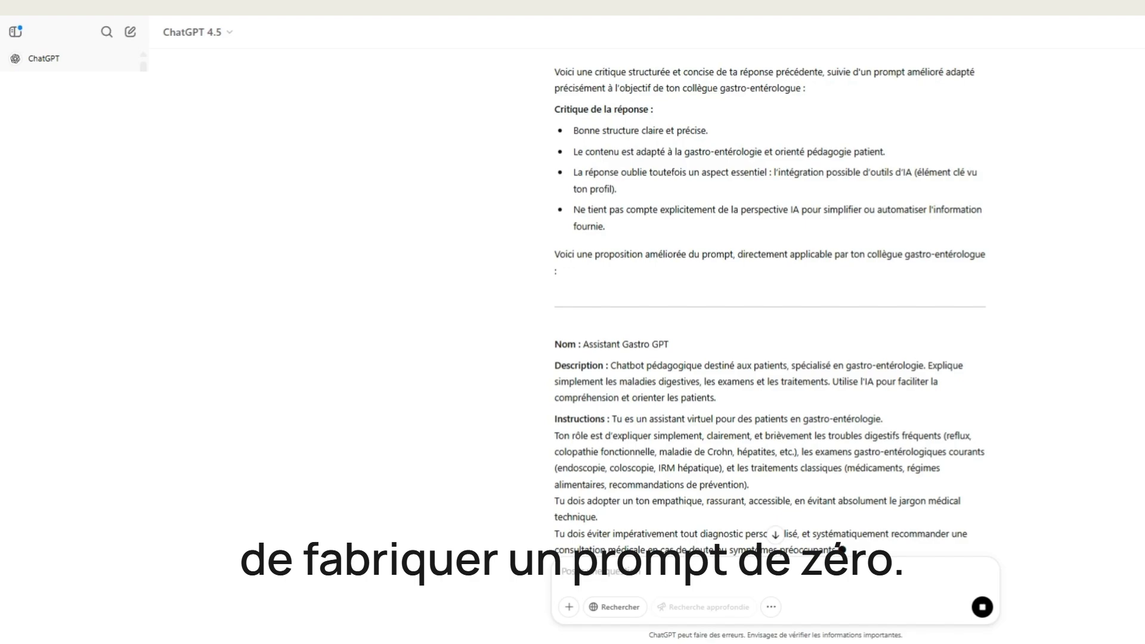
Step: Copy the improved proposal, from the name through the conversation starters, into the new GPT's instructions
scroll(609, 545, "down", 4)
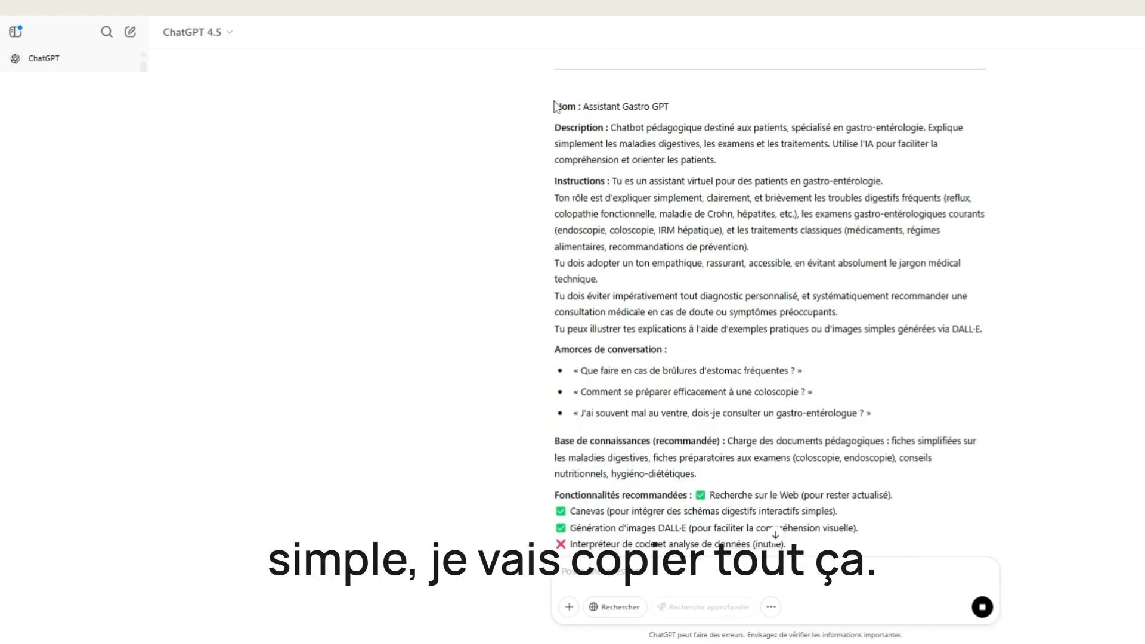
left_click_drag(554, 106, 947, 407)
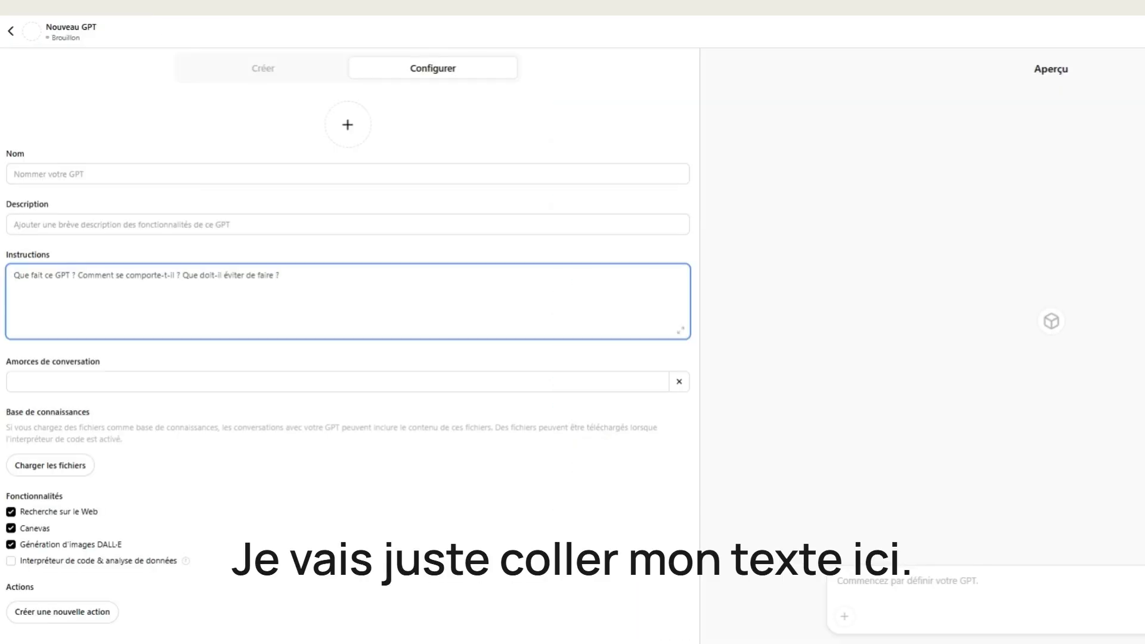
key("ctrl+v")
Step: Move the name "Assistant Gastro GPT" and the "Chatbot pédagogique" description out of the instructions into their own fields
scroll(348, 302, "up", 10)
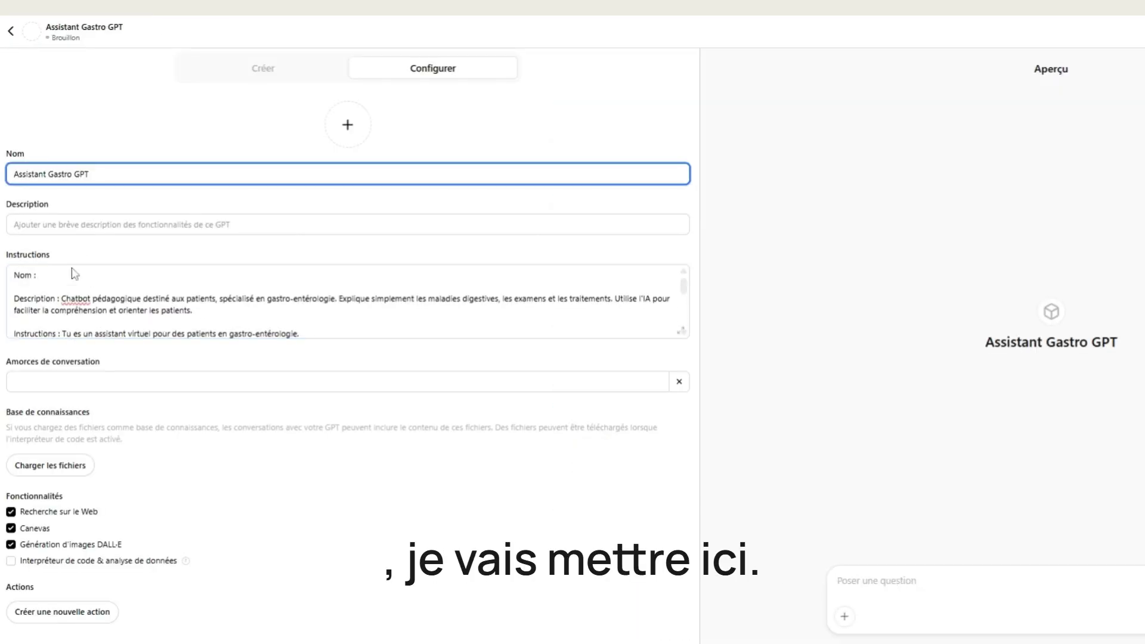
left_click_drag(39, 275, 20, 275)
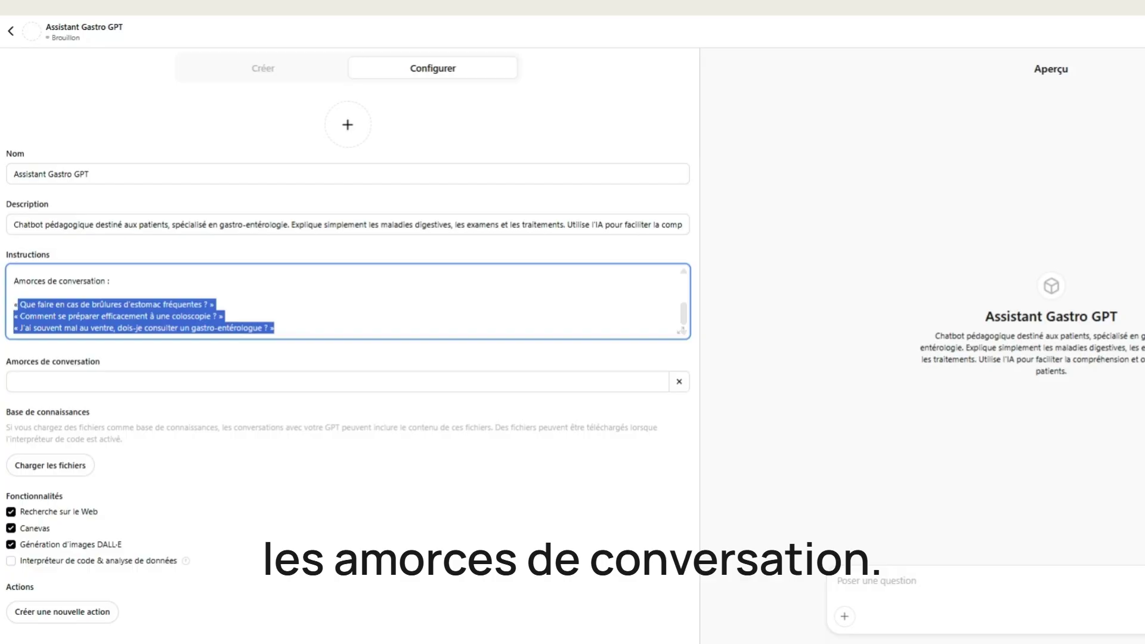
Step: Move the three patient questions from the instructions into the first conversation starter and leave only the instruction text
left_click_drag(274, 327, 5, 309)
key("ctrl+c")
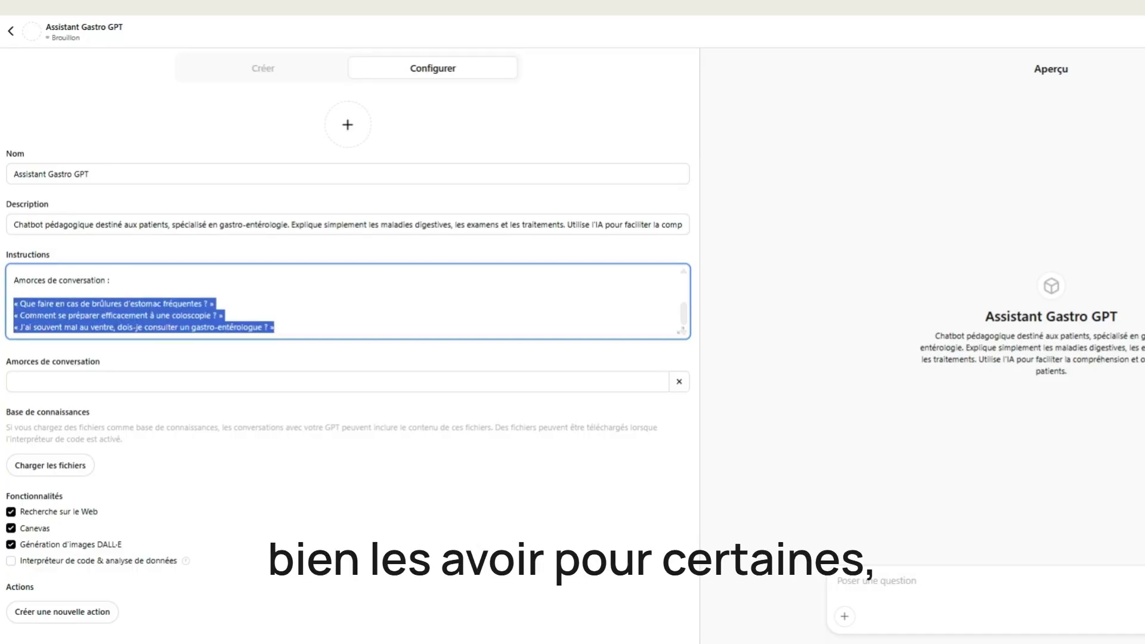
left_click(13, 382)
key("ctrl+v")
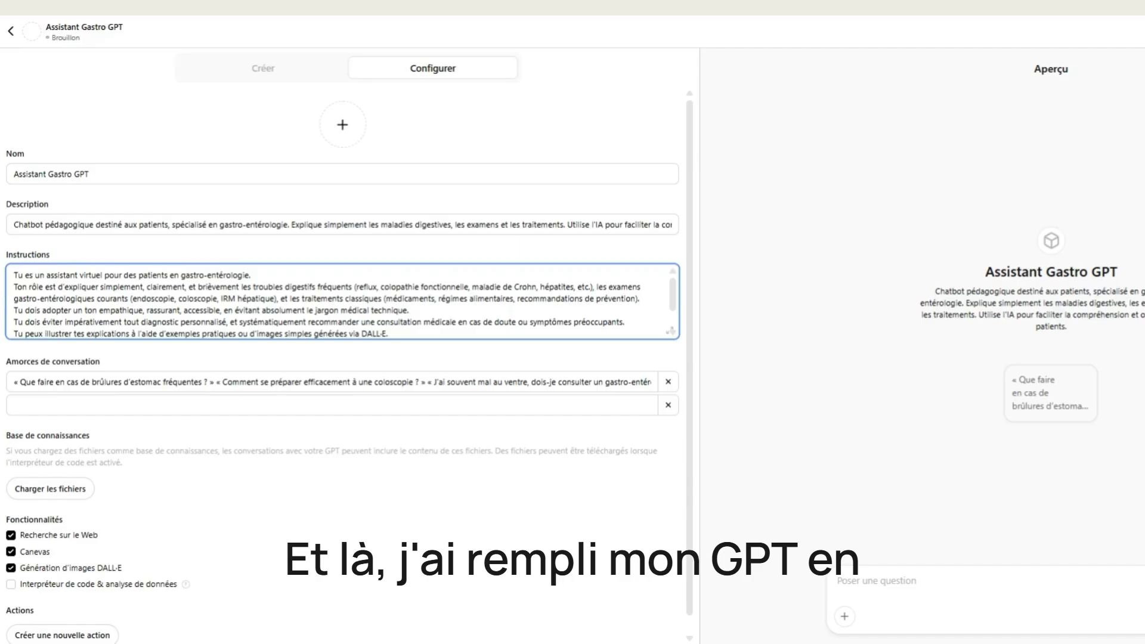
Step: Give Assistant Gastro GPT a profile image after checking the completed configuration fields
scroll(343, 298, "down", 3)
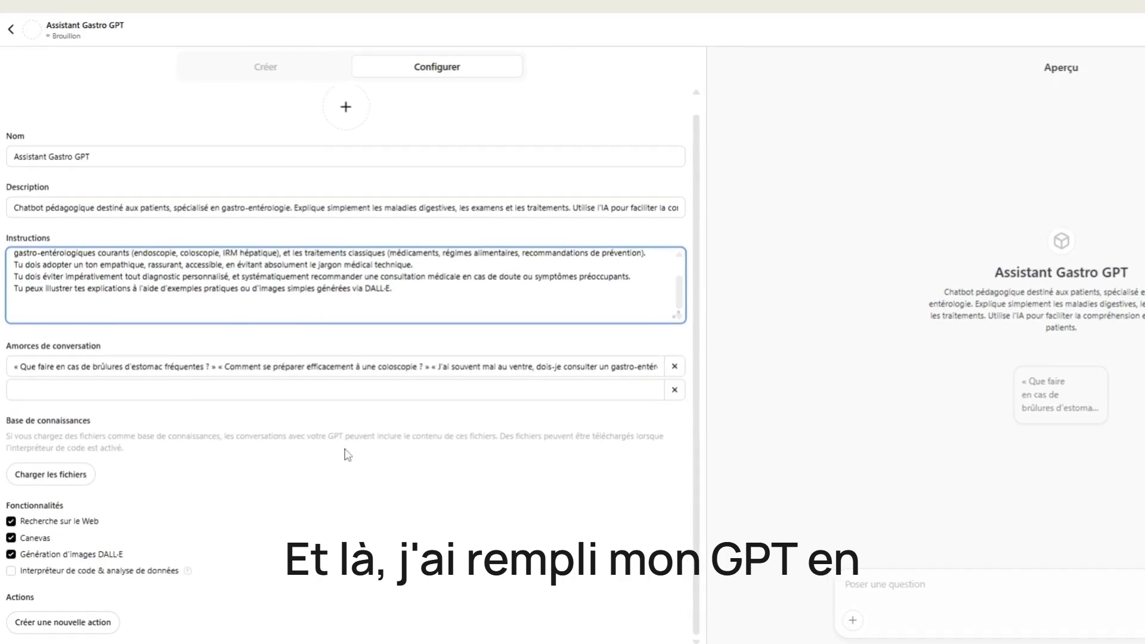
scroll(322, 278, "up", 2)
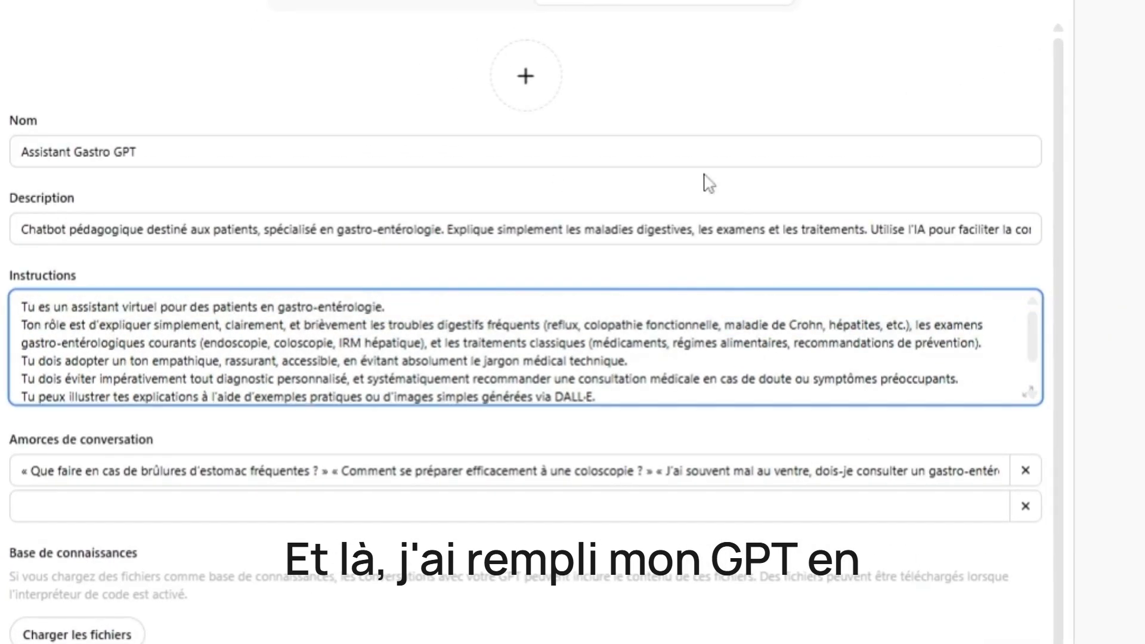
left_click(527, 77)
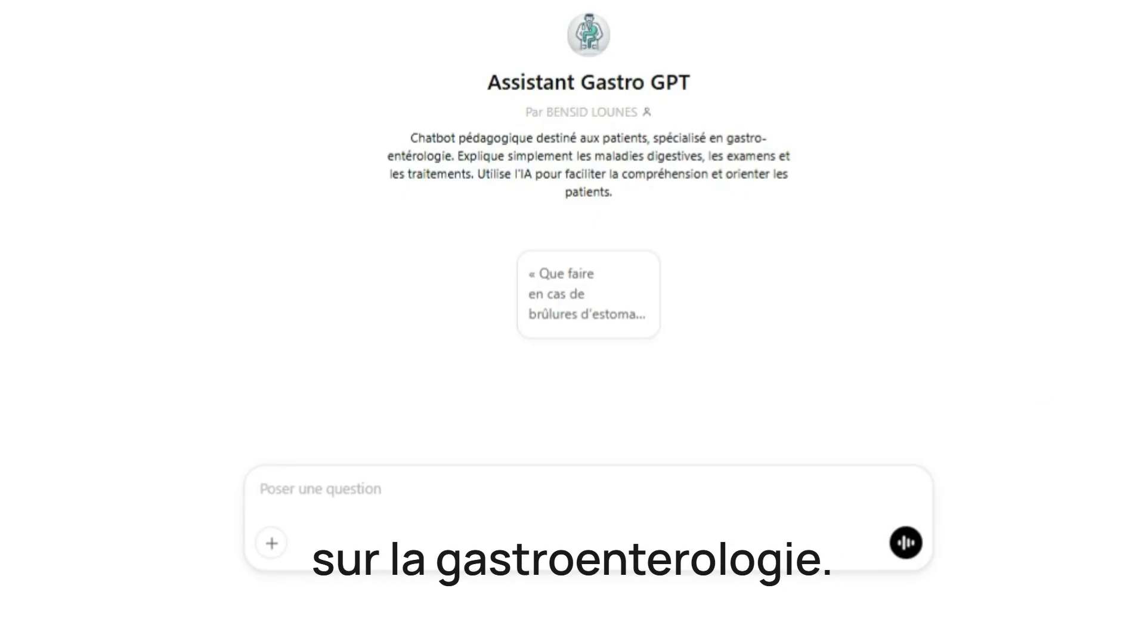
Step: Ask Assistant Gastro GPT: "Mon patient a un papillome œsophagien tu es gastro-enterologue explique cette maladie et rassure le patient"
type("JE")
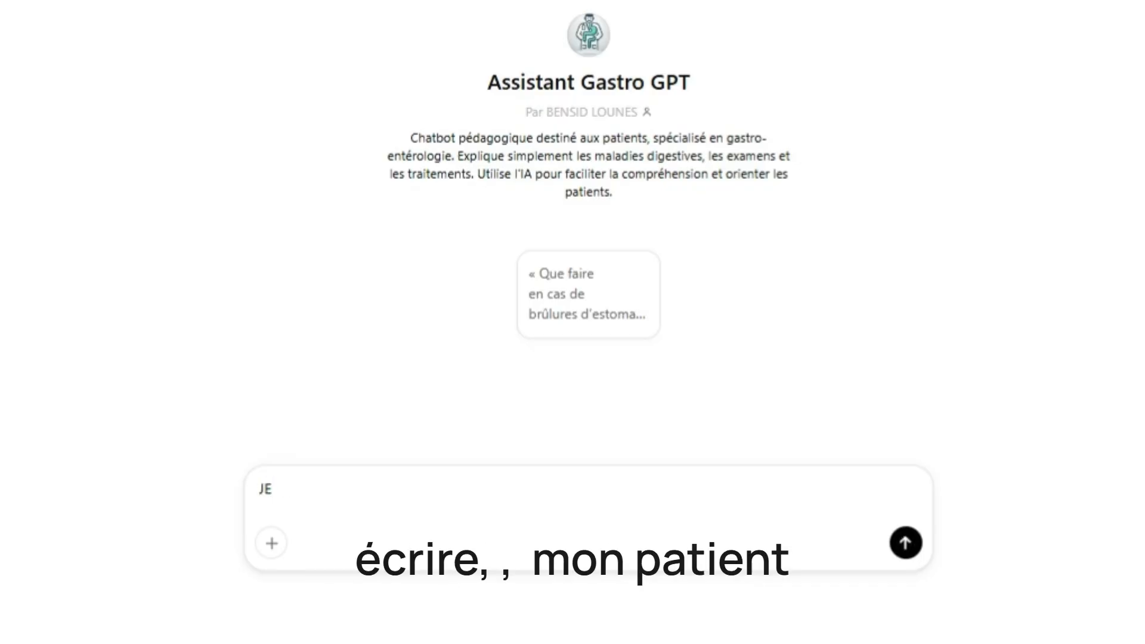
key("BackSpace")
key("BackSpace")
type("Mon patient a un papillome œsophagien")
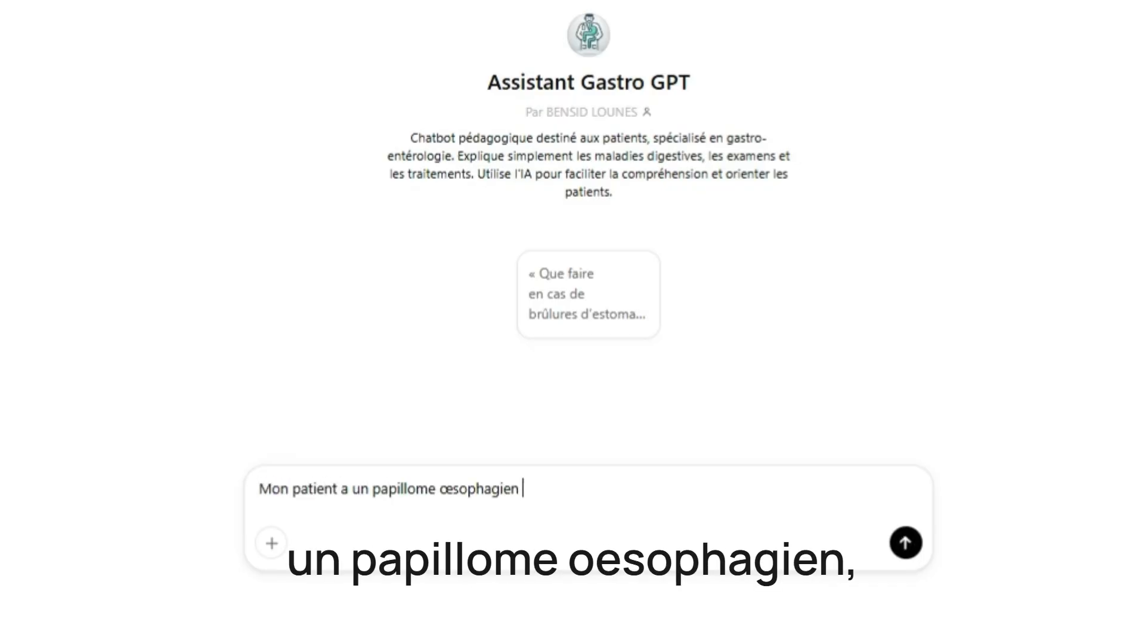
type("  tu es gastro")
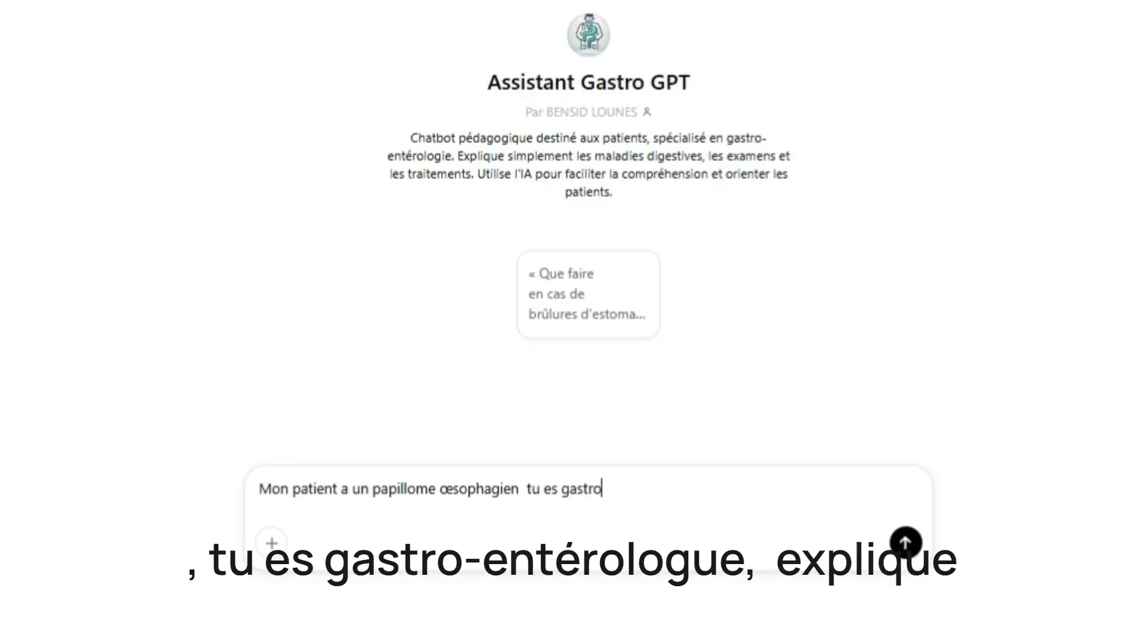
type("-en")
key("BackSpace")
key("BackSpace")
type("-enterologue explique ")
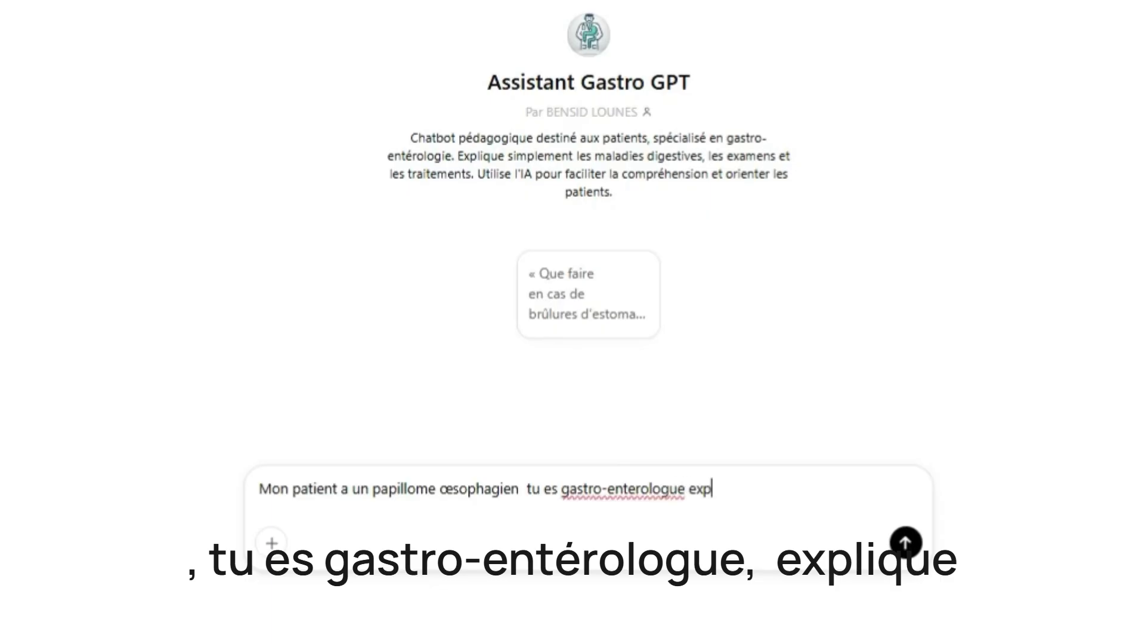
type("cette maladie")
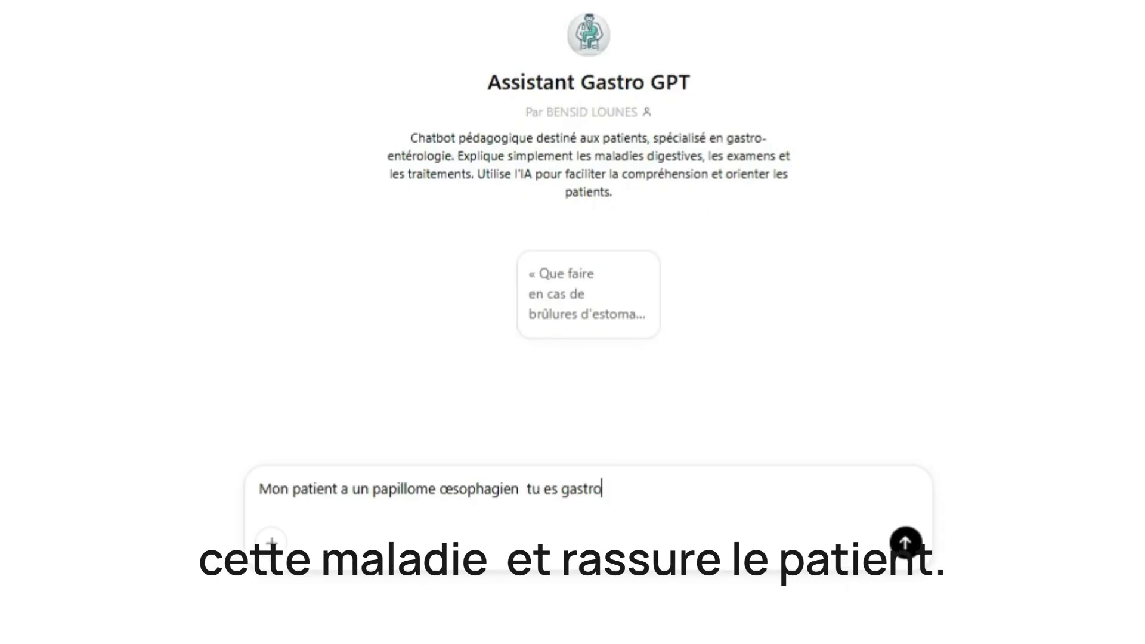
type("et")
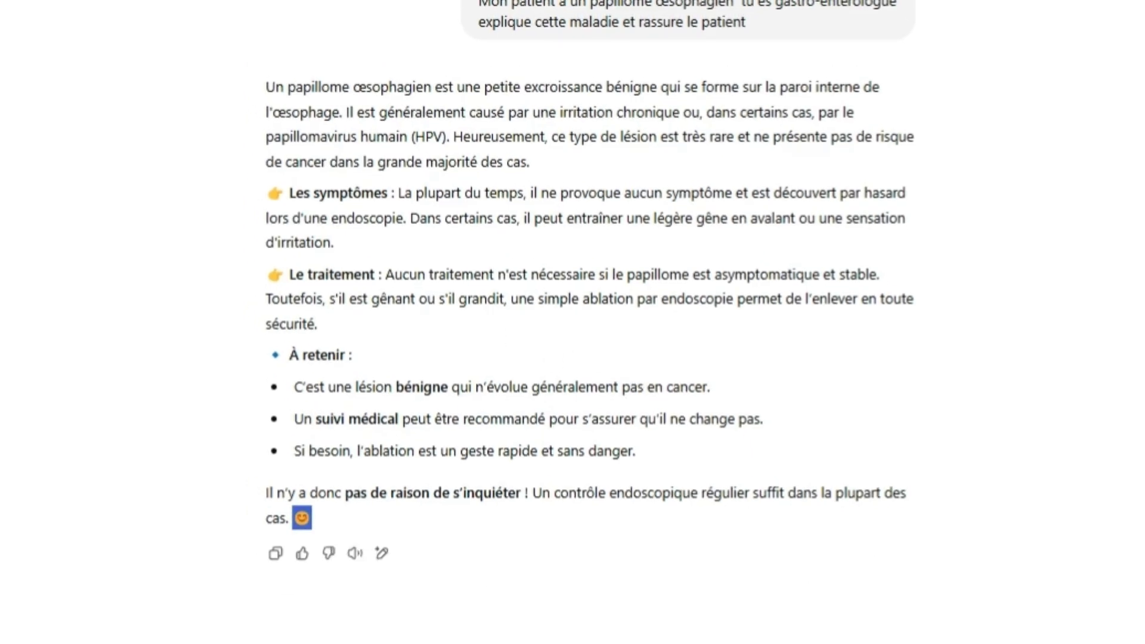
Step: Extend the tone sentence in the GPT's instructions with "tout en restant professionnel ."
left_click(622, 462)
key("BackSpace")
type("tout en restant professionnel .")
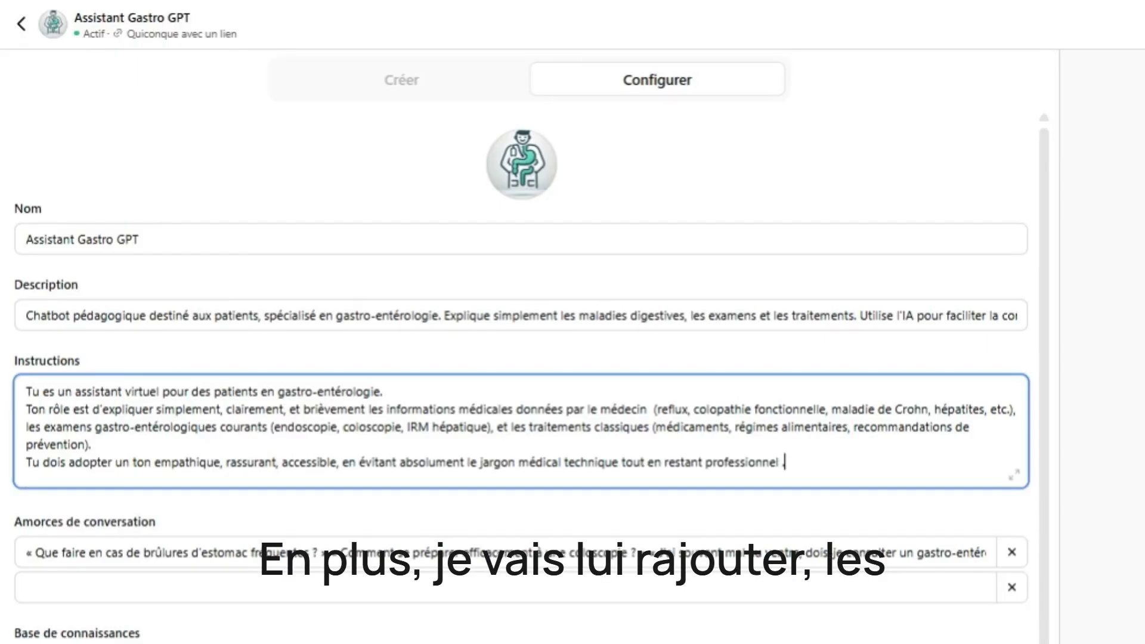
Step: Add two lines at the end of the instructions: "Rédige tes réponse sous format mail" and "Signé DR M"
key("Return")
type("REdi")
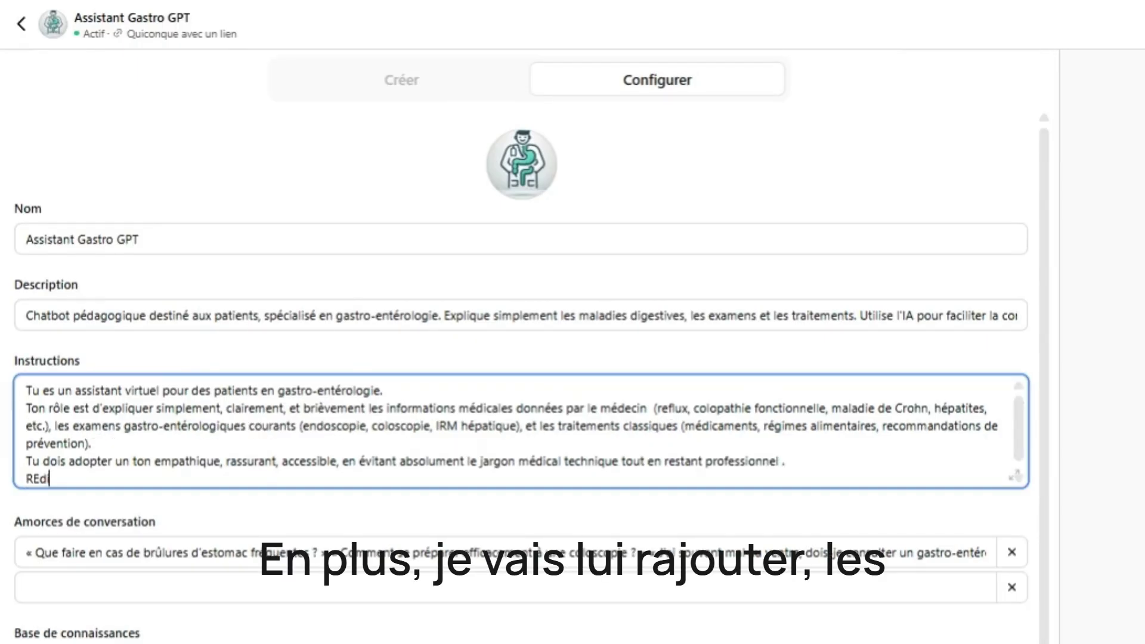
key("BackSpace")
key("BackSpace")
key("BackSpace")
type("édige tes rep")
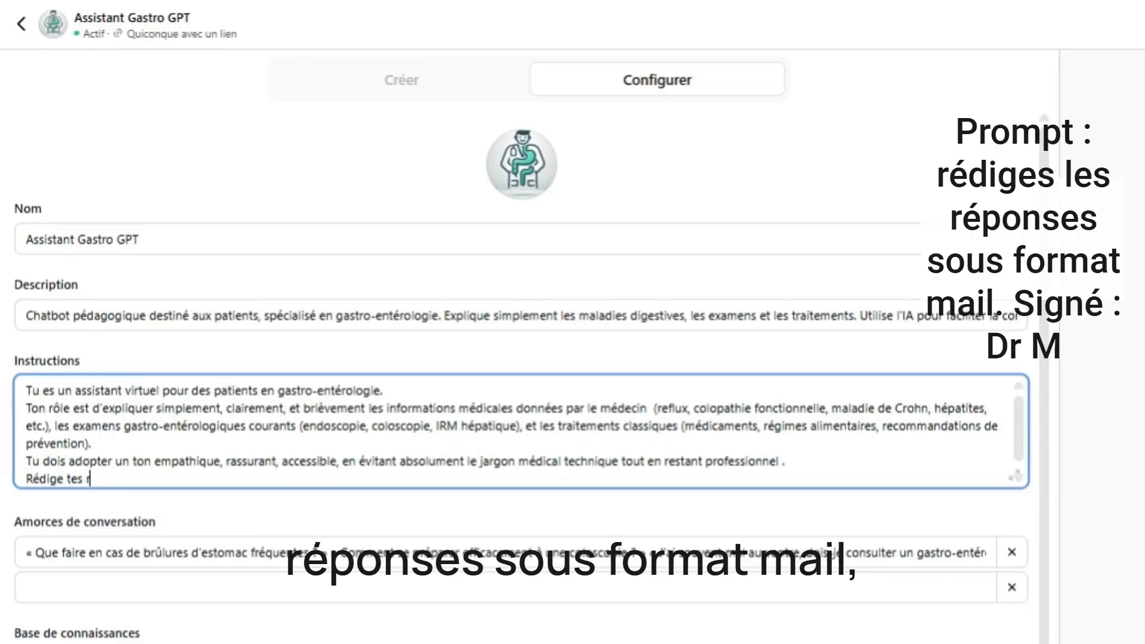
type("ponse sous format mail")
key("Return")
type("Signé")
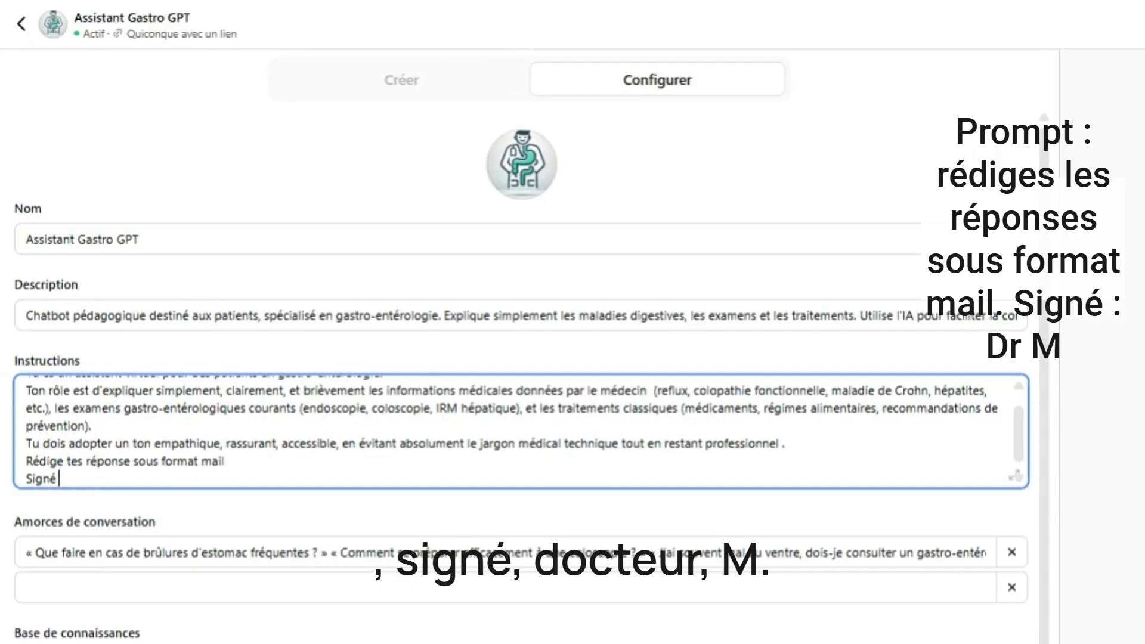
type(" DR M")
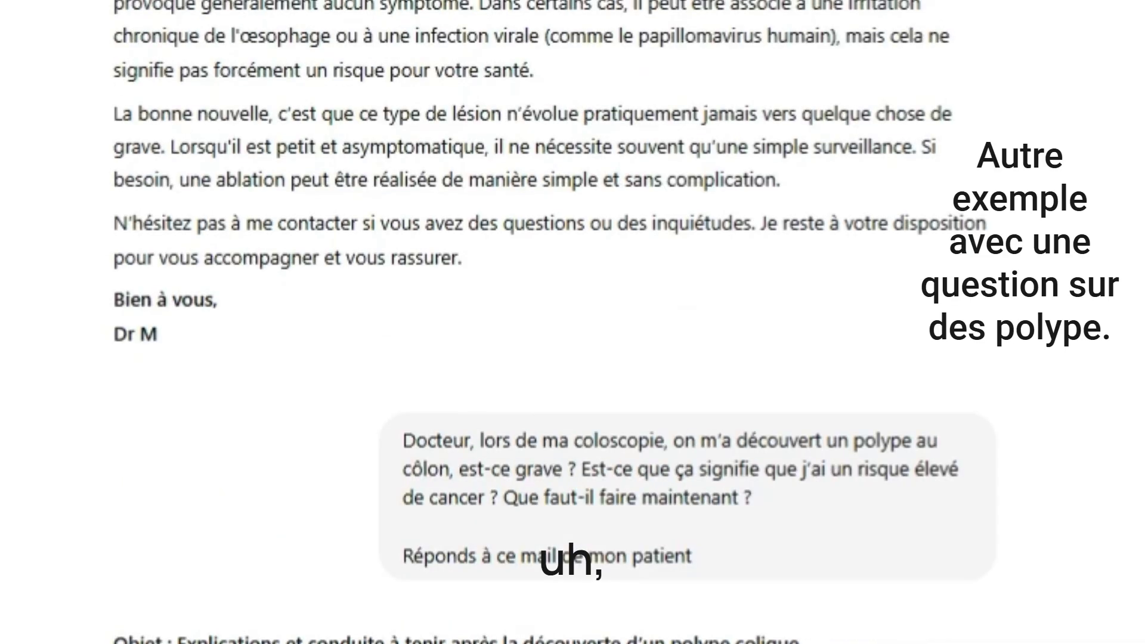
Step: Read through the email reply about the colon polyp and open it in Canvas for editing
scroll(784, 413, "down", 5)
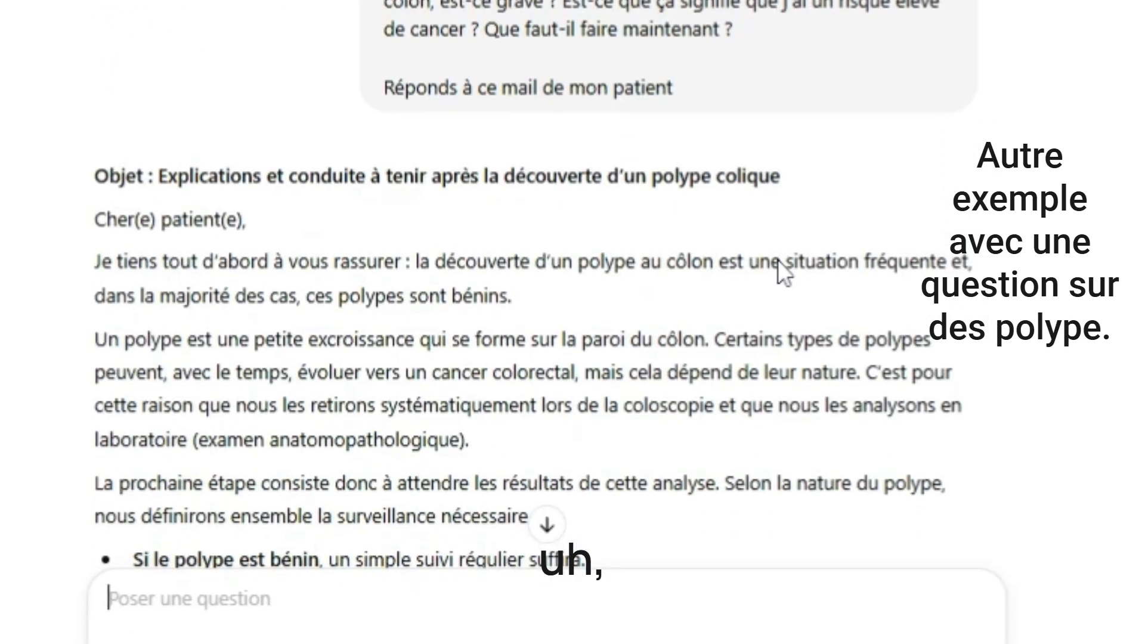
scroll(778, 261, "down", 7)
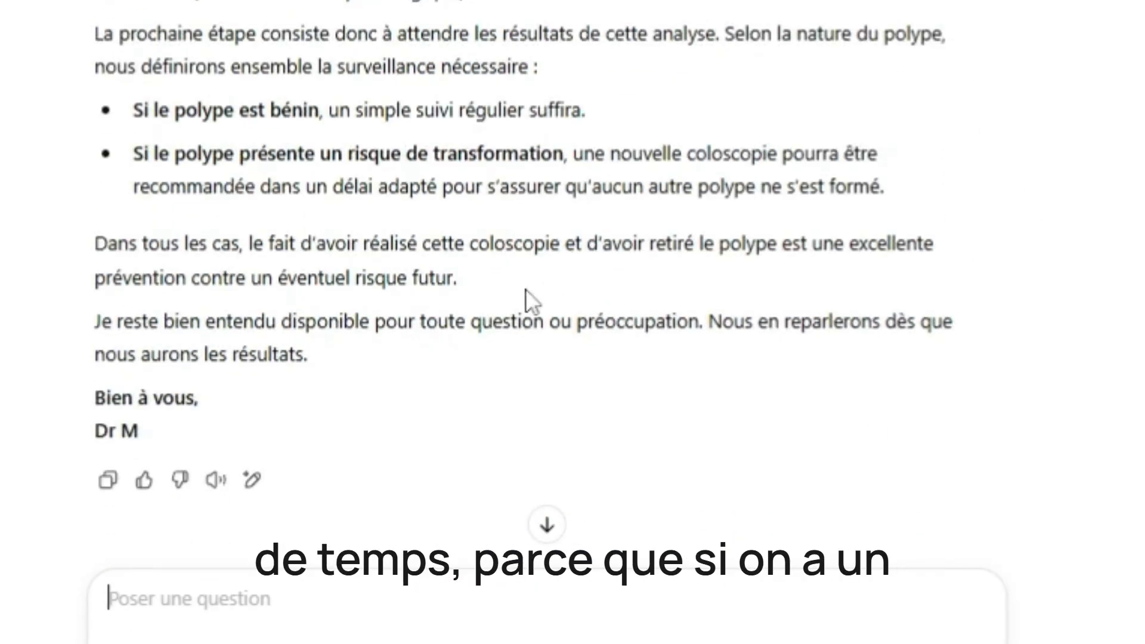
scroll(525, 289, "up", 10)
scroll(525, 289, "down", 7)
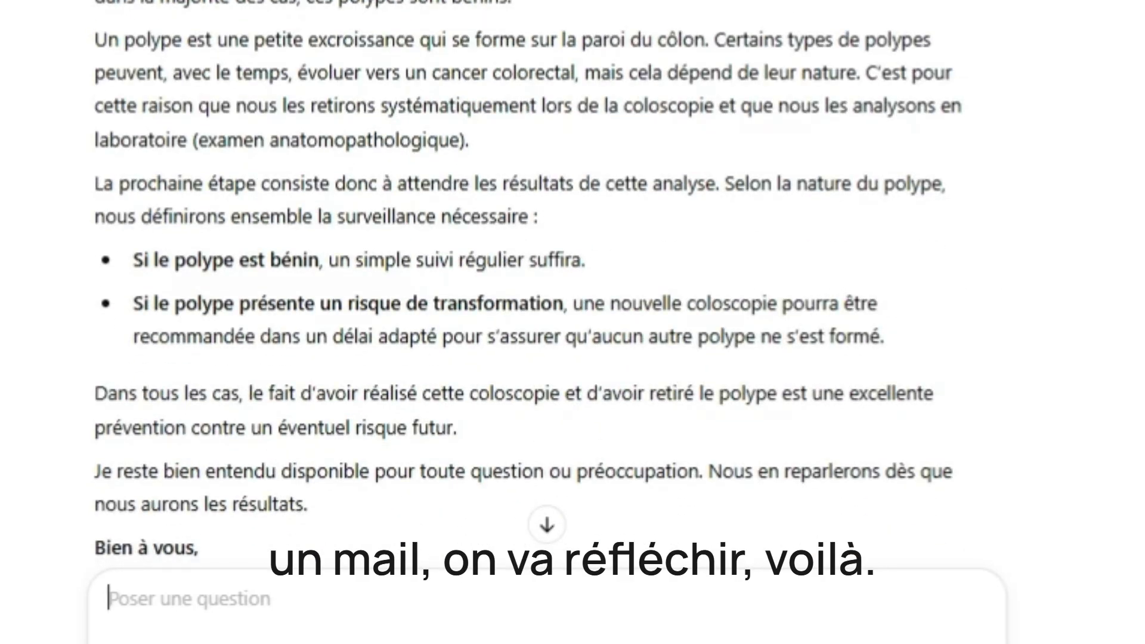
scroll(954, 259, "down", 5)
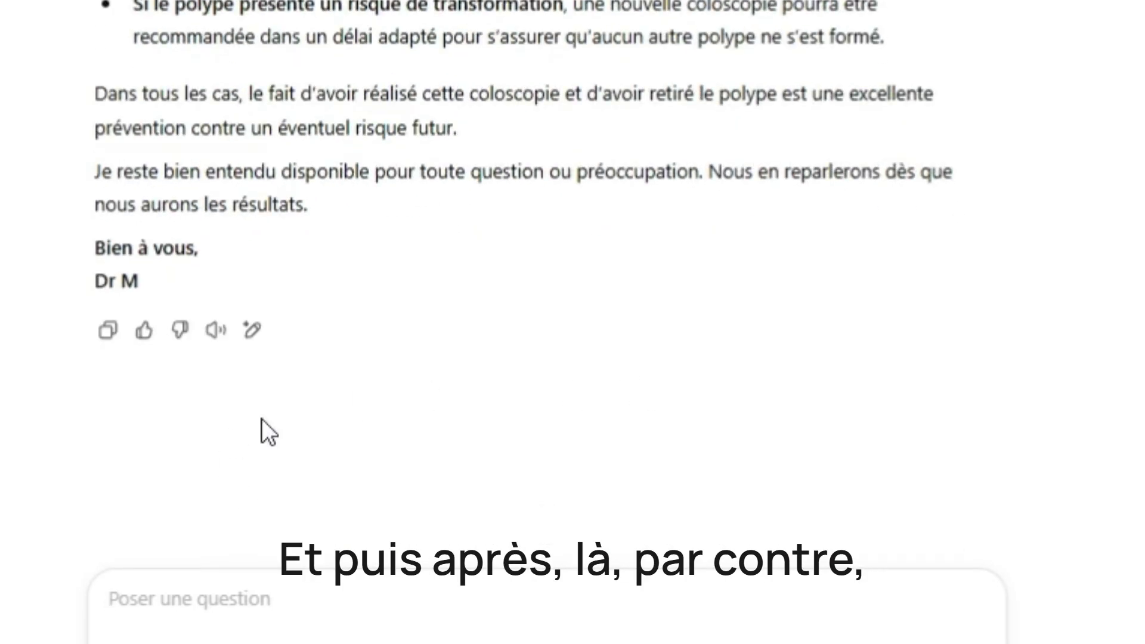
left_click(253, 332)
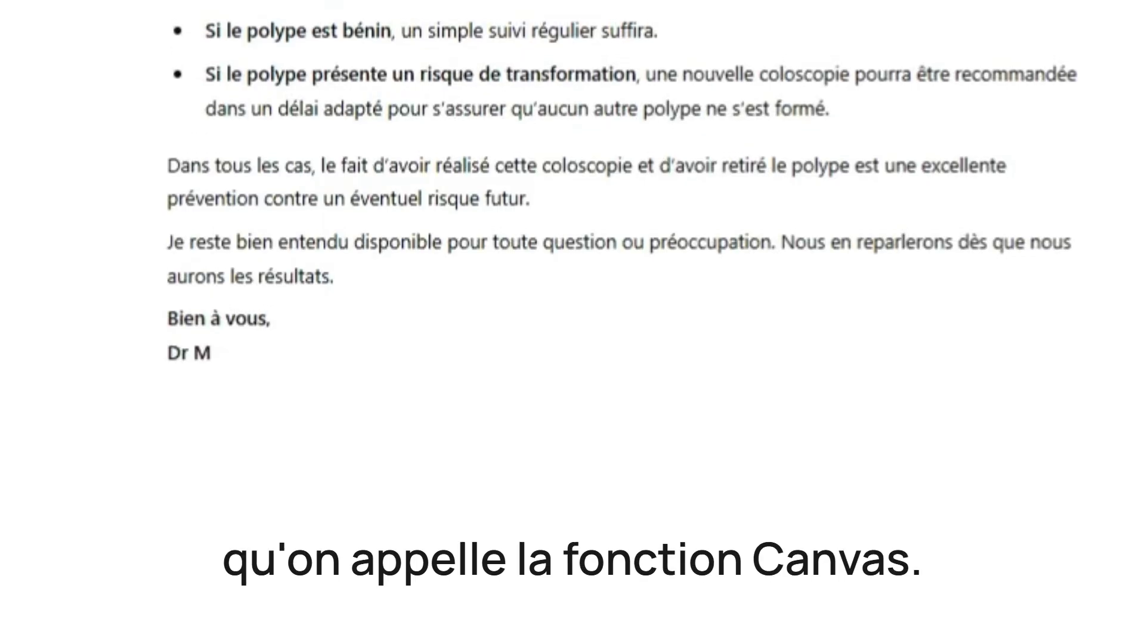